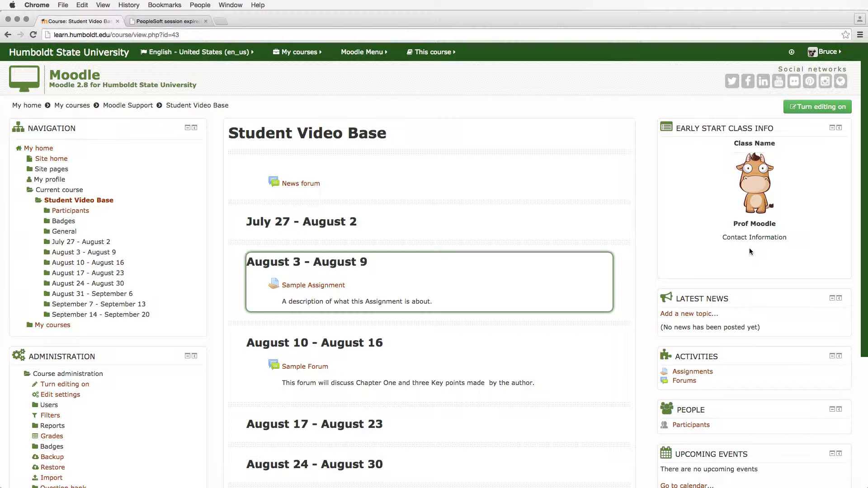
Open the Sample Assignment in the August 3 - August 9 section and start adding a submission.
scroll(750, 251, down, 1)
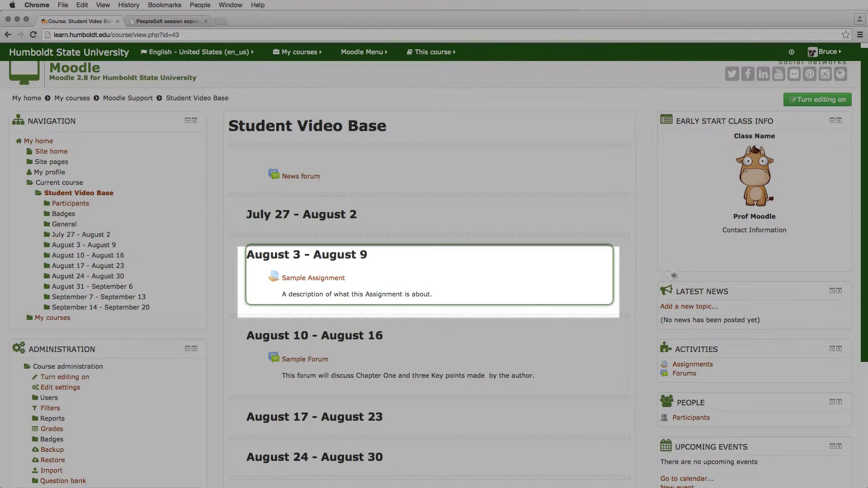
click(335, 280)
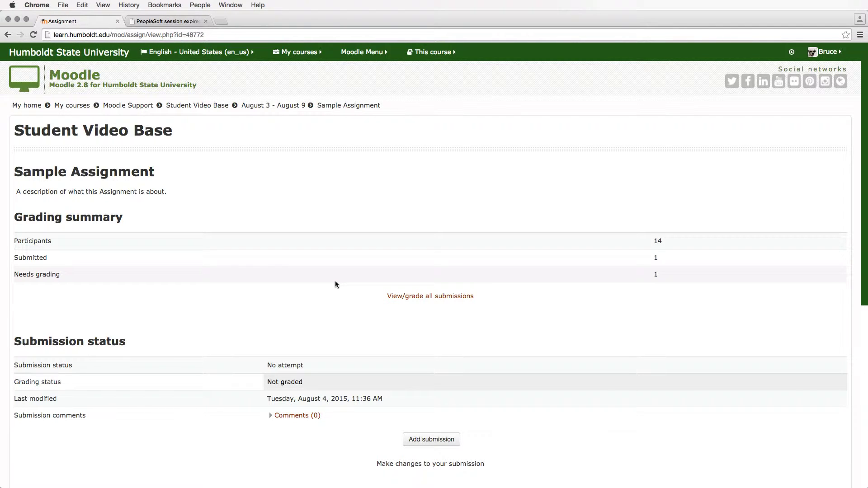
scroll(335, 282, down, 1)
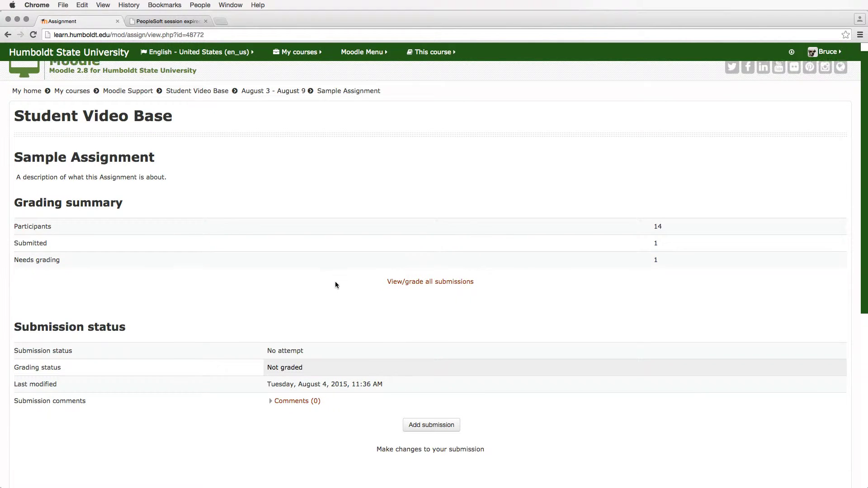
scroll(335, 285, down, 1)
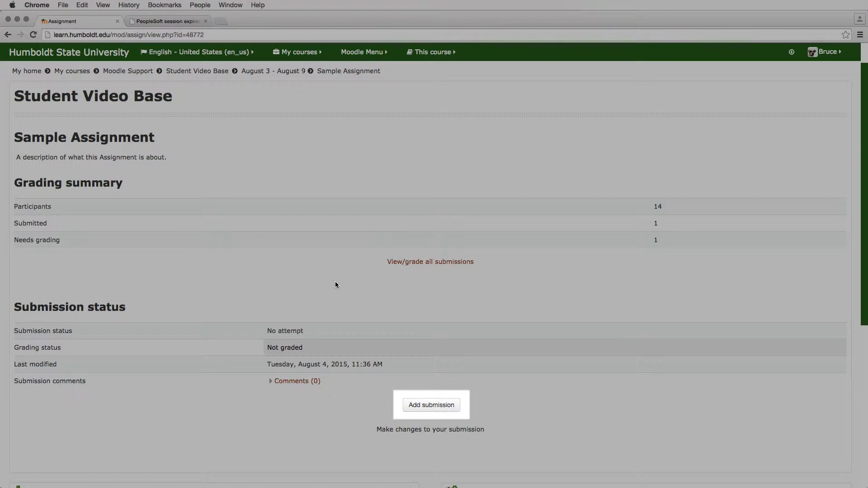
click(445, 405)
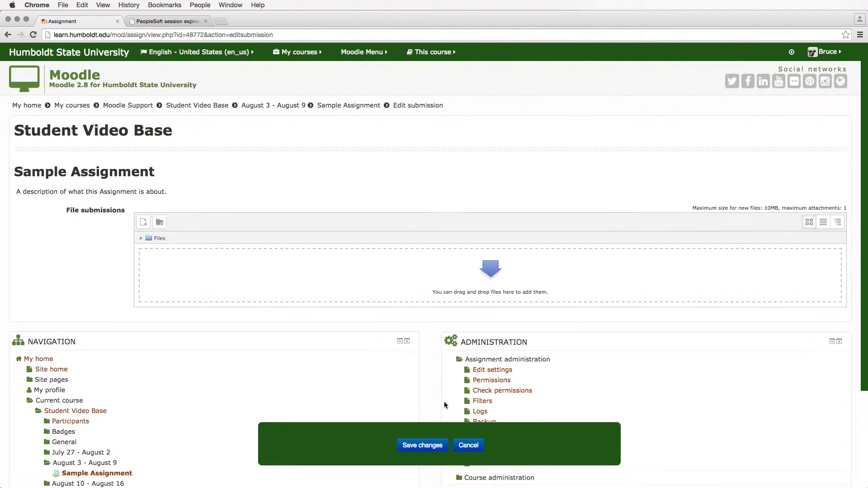
Add the Word file "Sample .docx" to the assignment's file submissions and save the submission.
scroll(444, 404, down, 1)
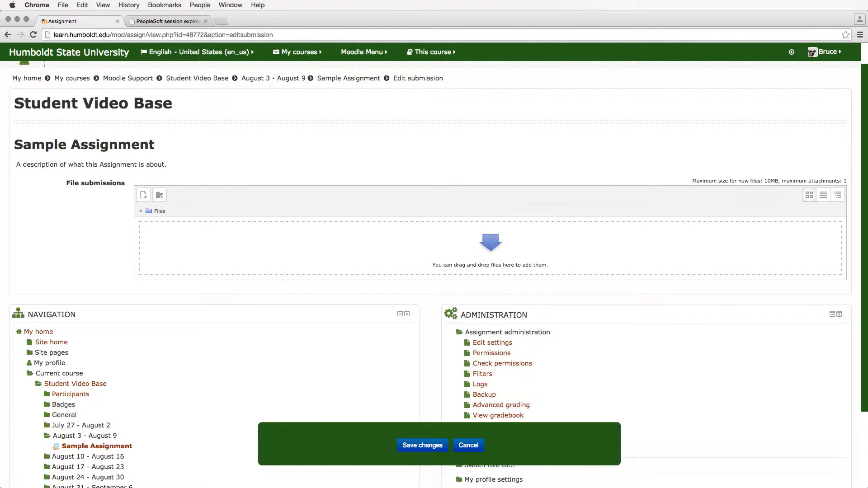
drag(649, 231, 470, 240)
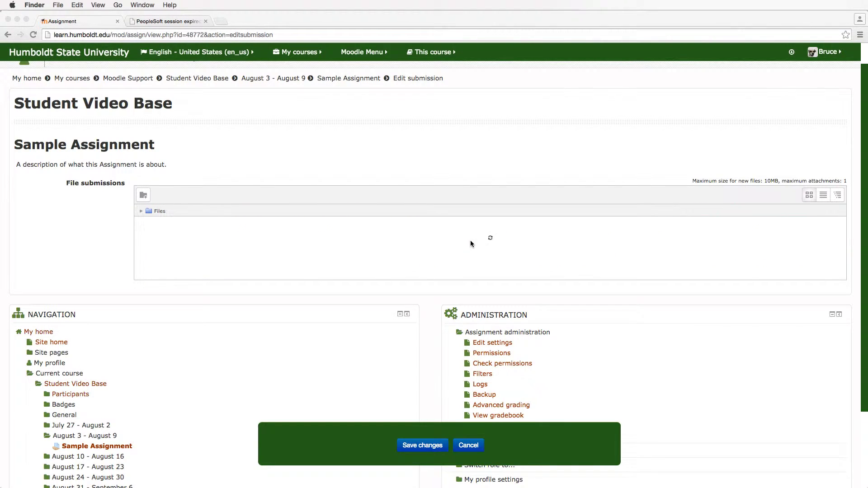
click(436, 259)
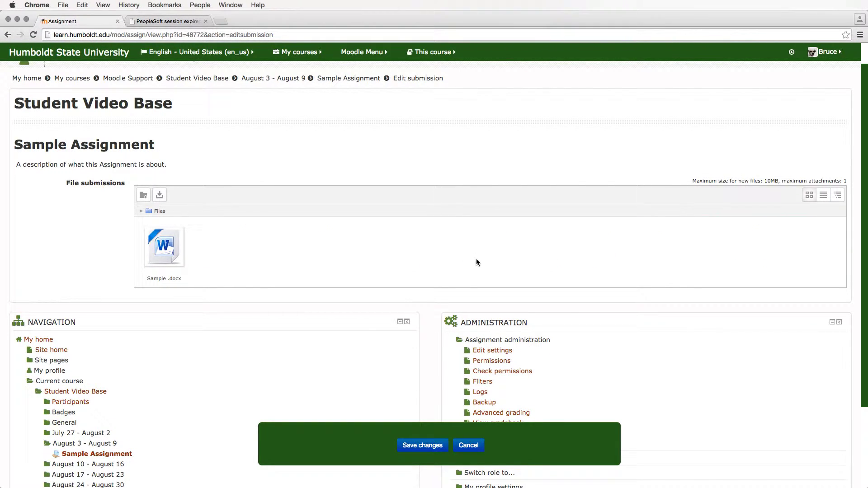
scroll(470, 262, down, 1)
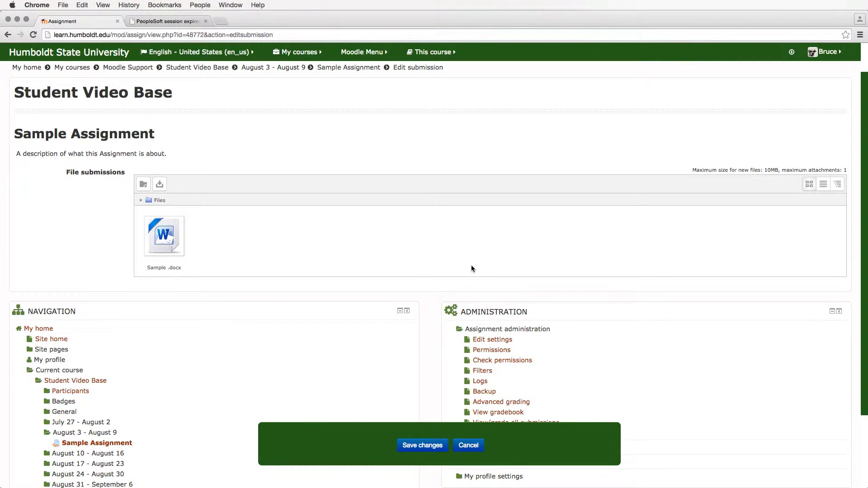
scroll(471, 266, down, 1)
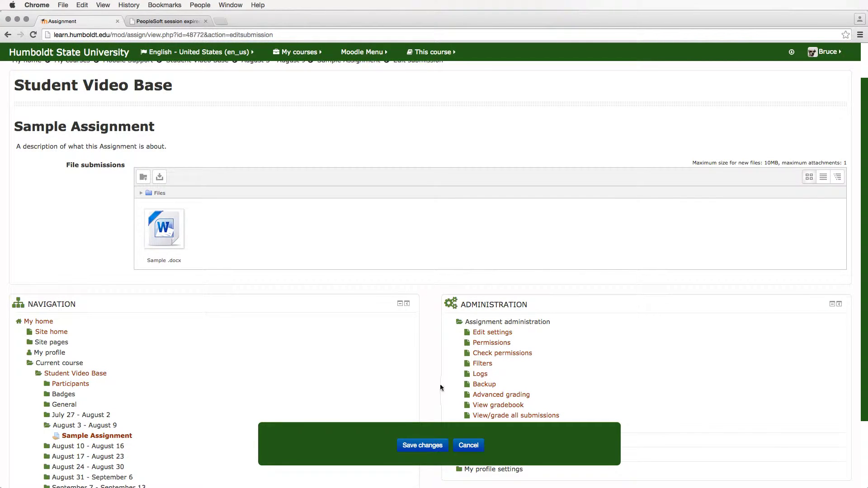
click(422, 446)
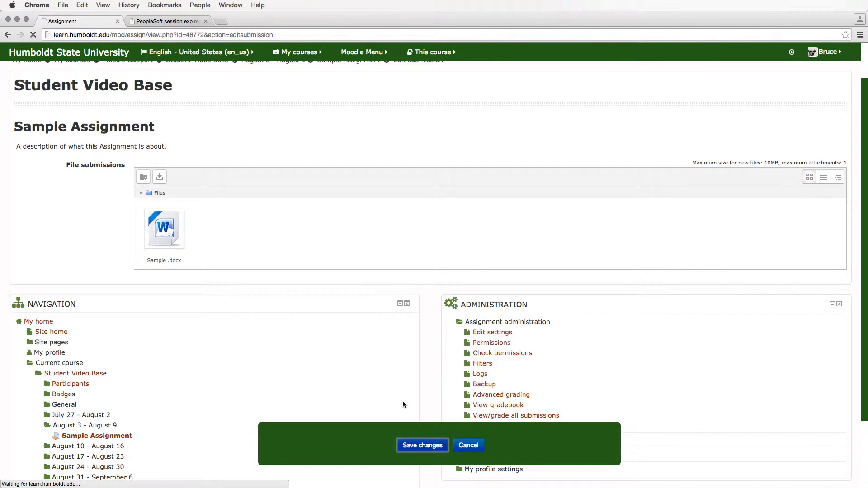
Reopen the saved assignment submission for editing, and leave it without making changes.
scroll(403, 401, down, 2)
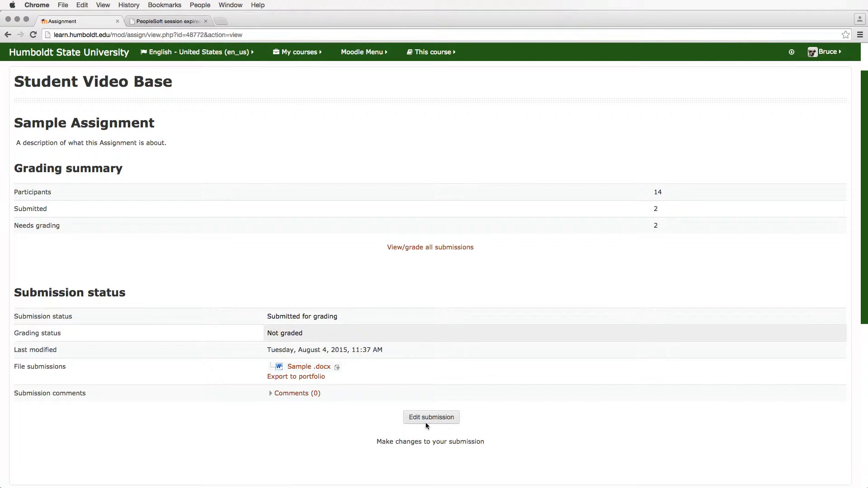
click(425, 423)
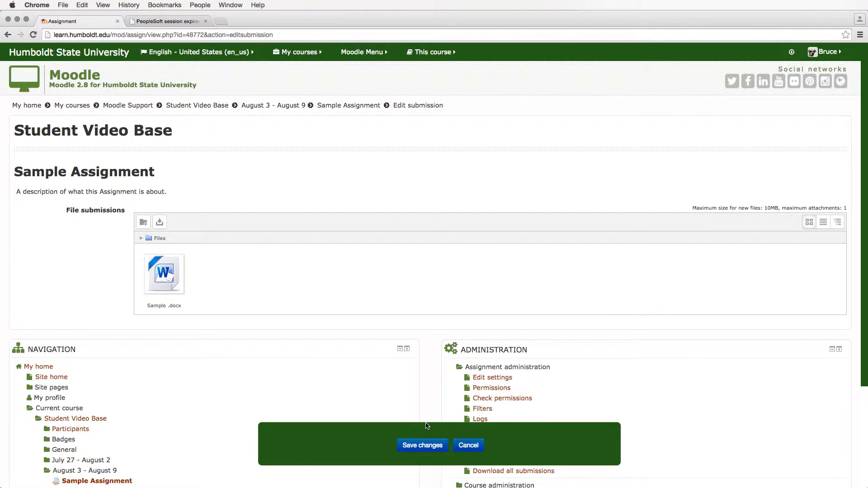
click(465, 445)
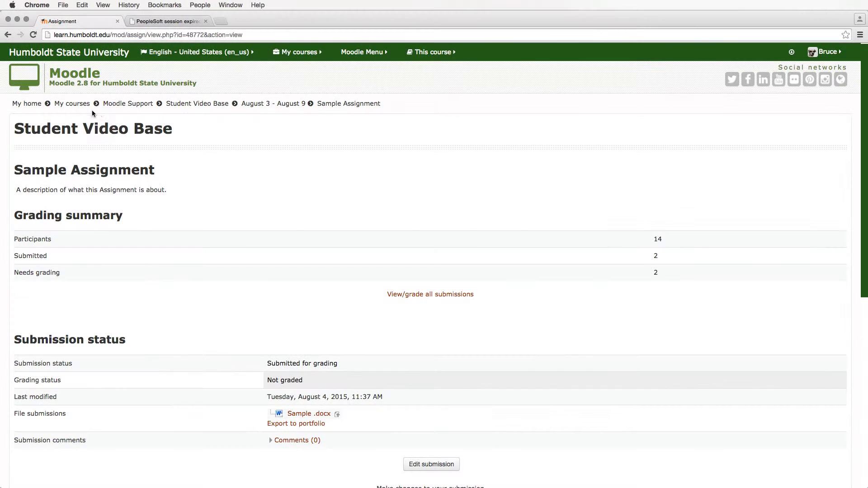
Return to the Student Video Base course and start a new discussion topic in the Sample Forum of August 10 - August 16.
click(200, 104)
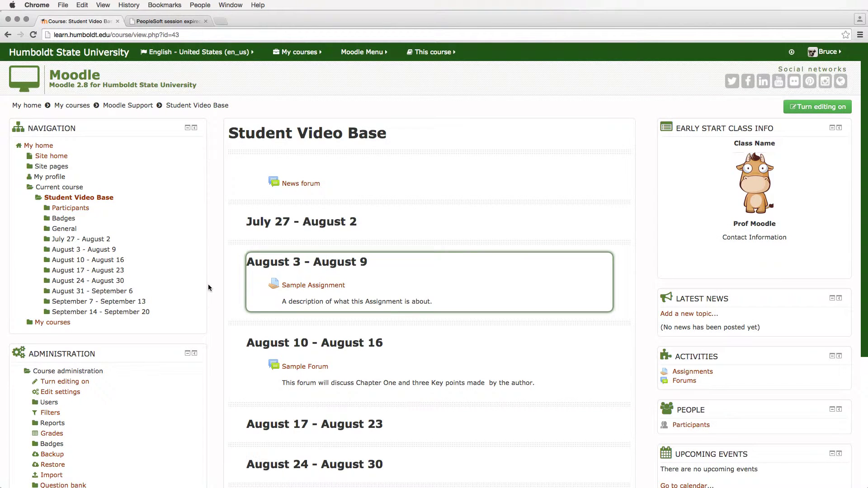
scroll(208, 285, down, 2)
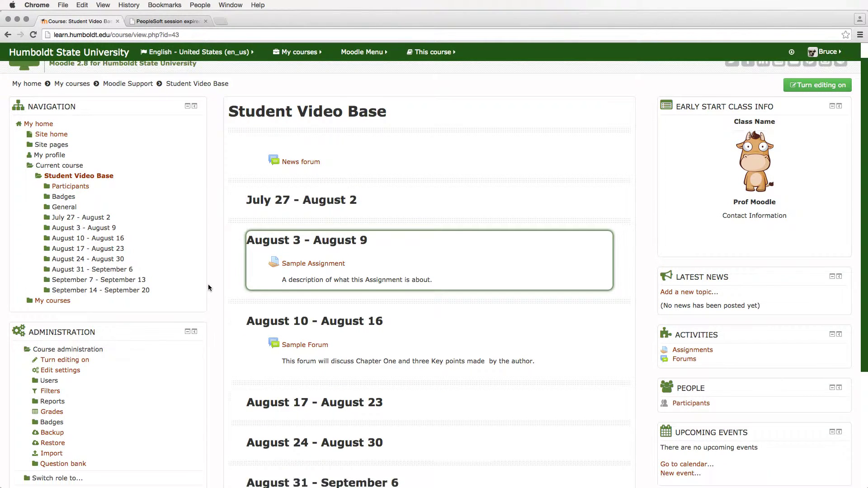
scroll(208, 285, down, 5)
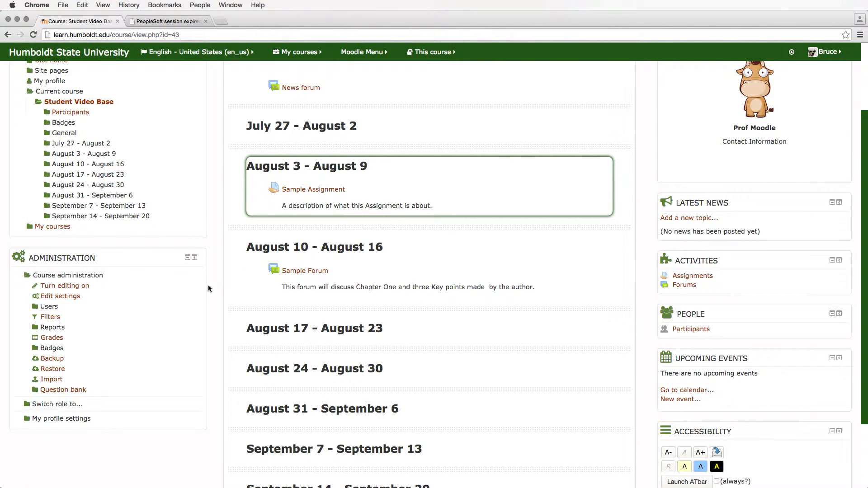
click(303, 271)
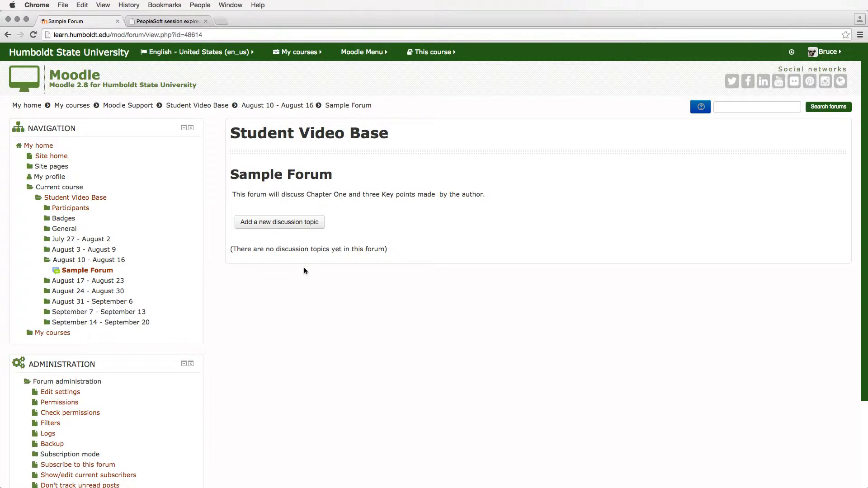
click(301, 226)
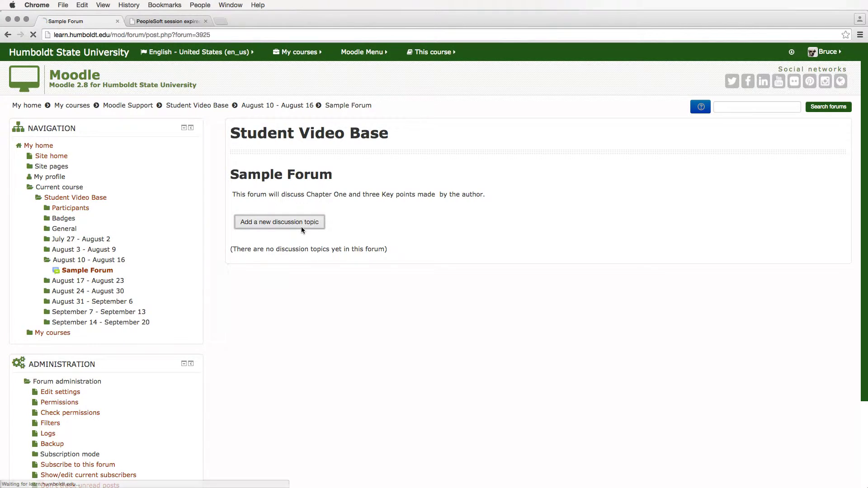
Give the topic the subject "Hello" and a message explaining how to enter information and the 30 minutes for changes before everyone else receives it.
click(386, 237)
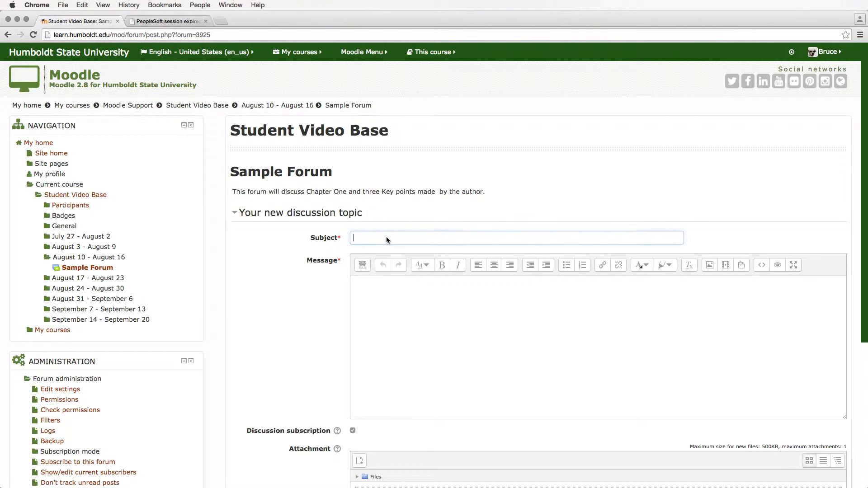
text(Hello)
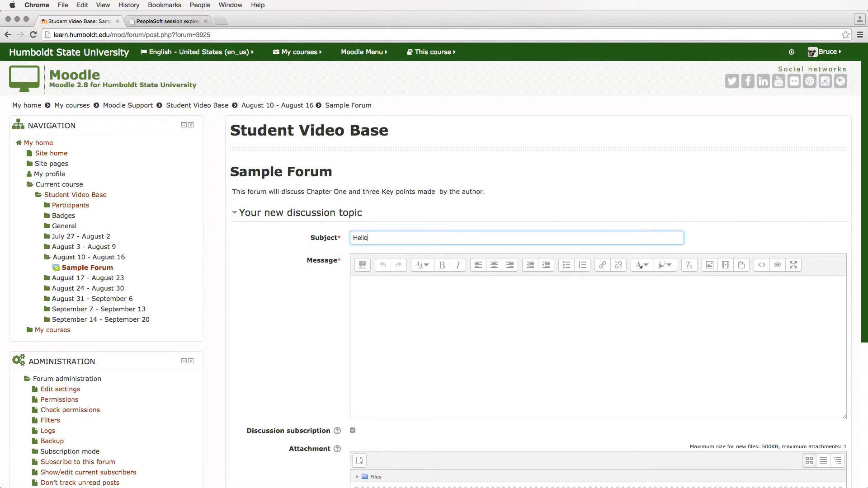
click(639, 318)
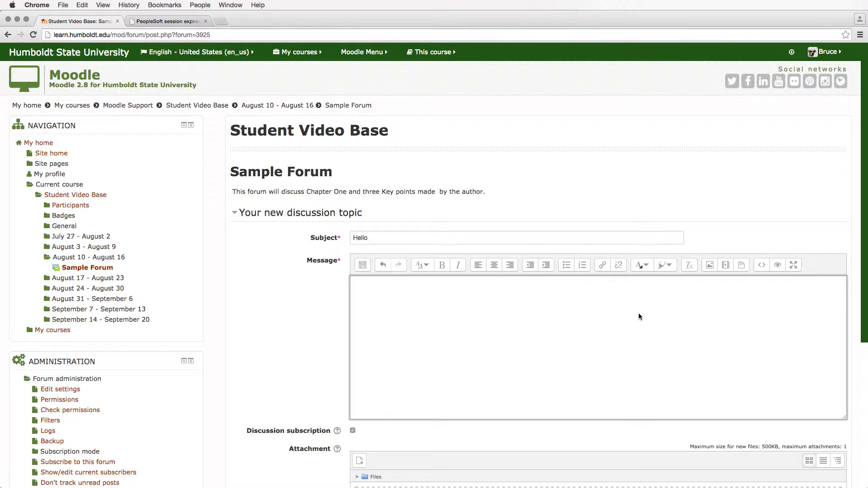
text(This is where you write your information.You may copy and paste or type it directly. You have 30 minutes to change  this before it goes out to everyone else in the Forum.)
Attach the image file Alaska_satellite.PNG to the new discussion topic.
scroll(639, 315, down, 2)
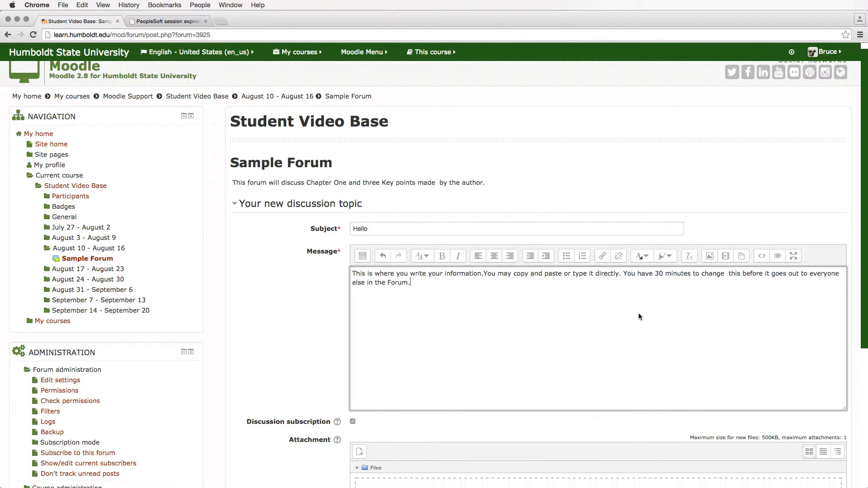
scroll(639, 316, down, 5)
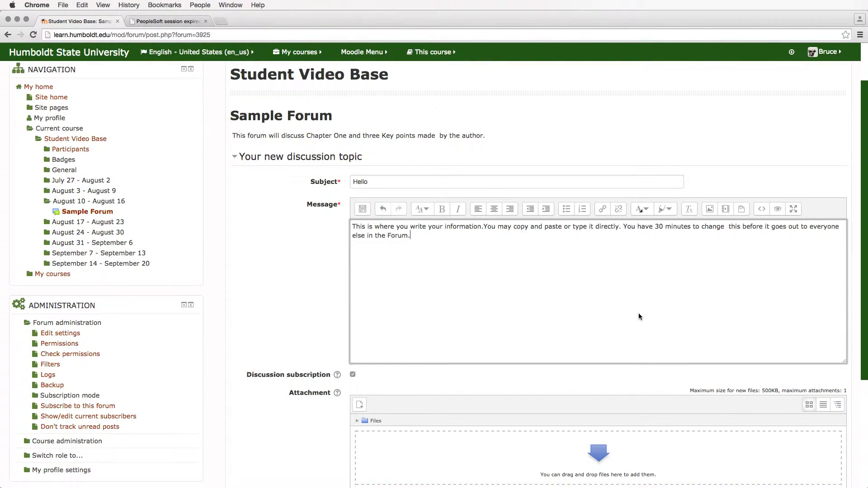
scroll(639, 316, down, 1)
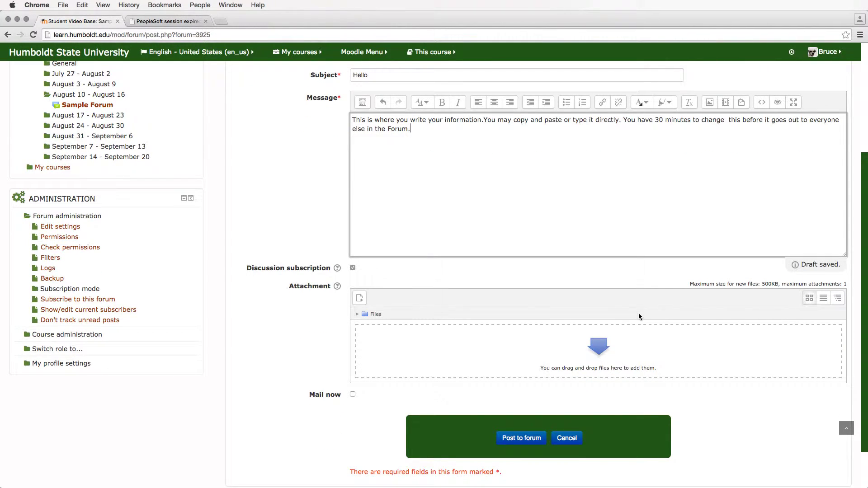
scroll(639, 316, down, 1)
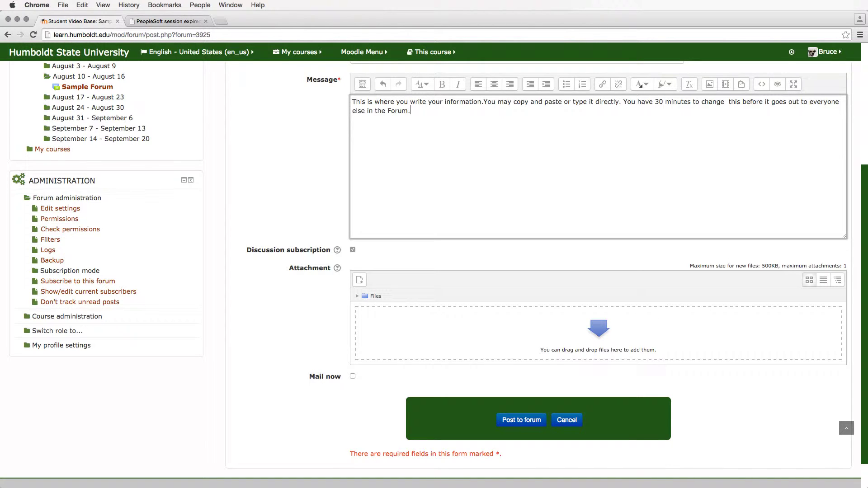
drag(867, 316, 601, 329)
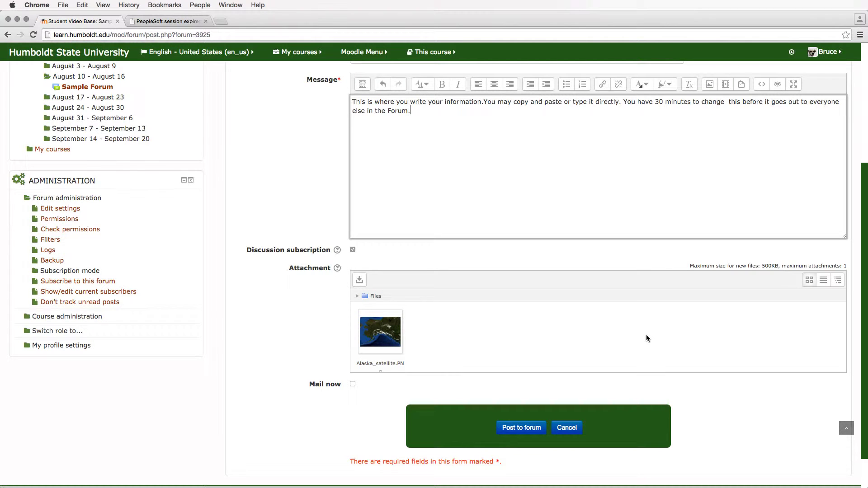
Post the new topic to the forum and continue to the Sample Forum's discussion list.
scroll(646, 338, down, 1)
click(534, 424)
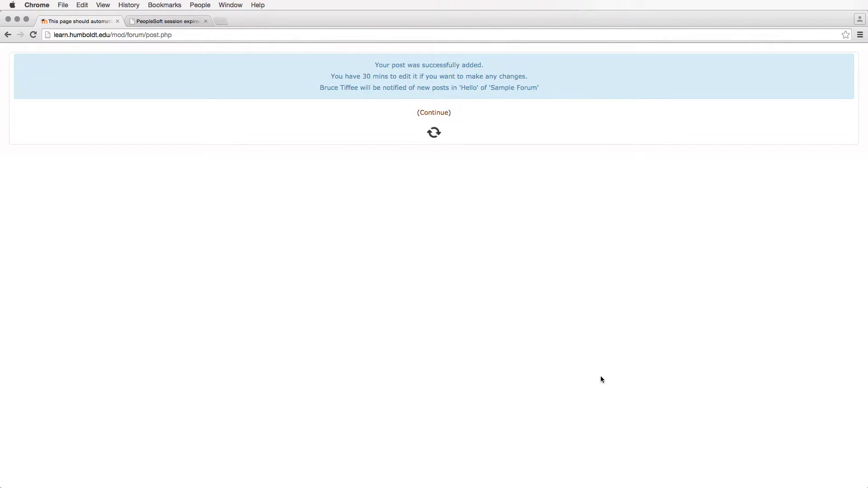
click(442, 113)
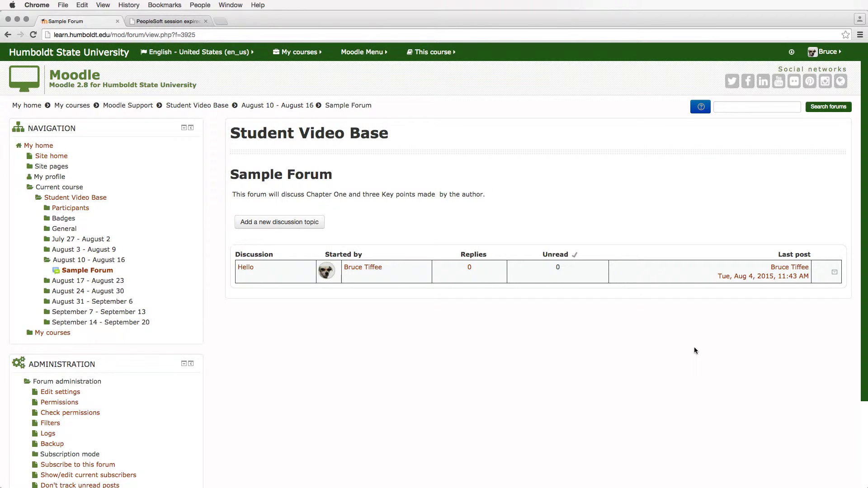
Return to the Student Video Base course page, and reopen the new discussion topic form of the Sample Forum.
scroll(695, 348, down, 1)
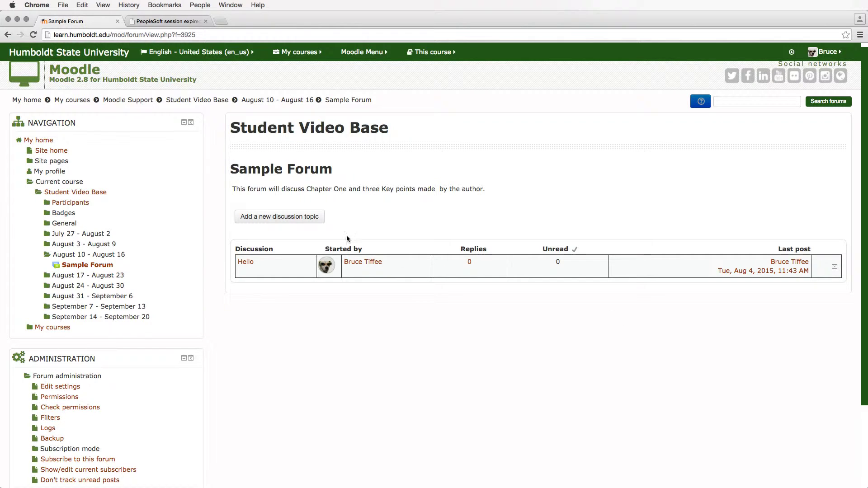
click(201, 102)
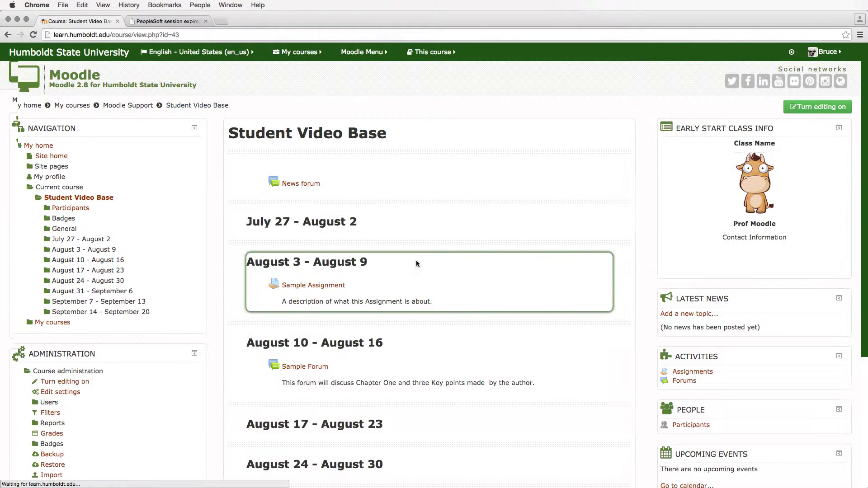
scroll(560, 367, down, 2)
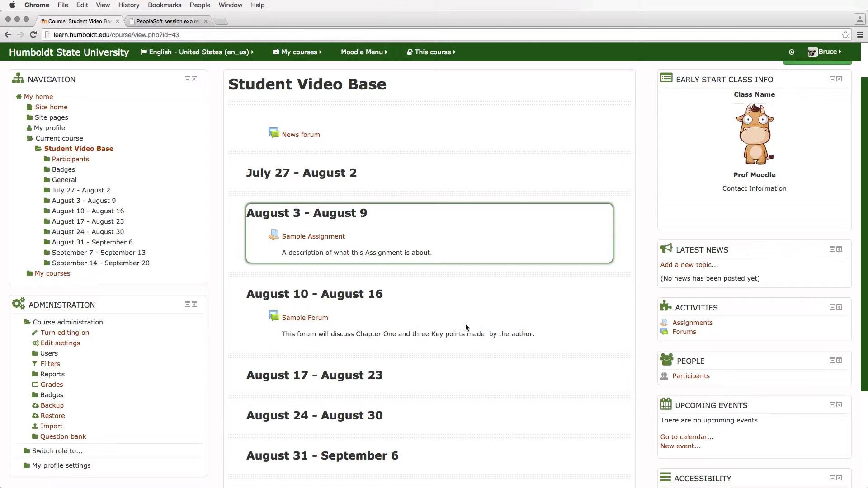
scroll(465, 323, down, 1)
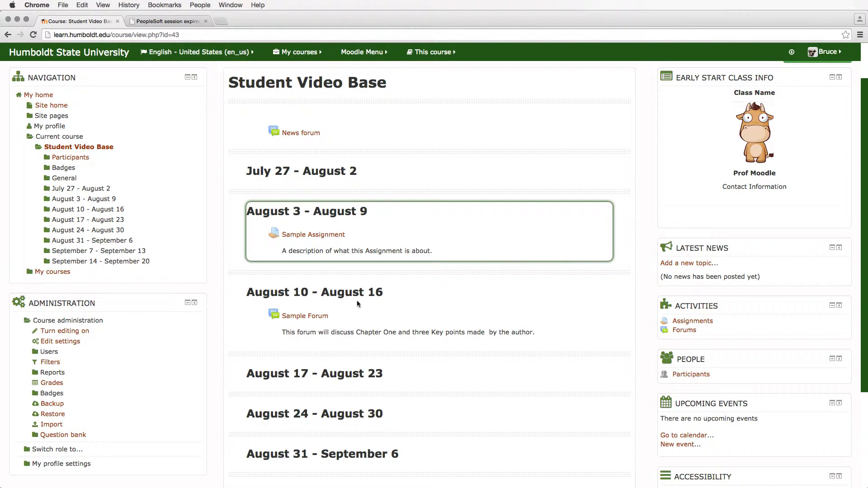
scroll(359, 307, down, 1)
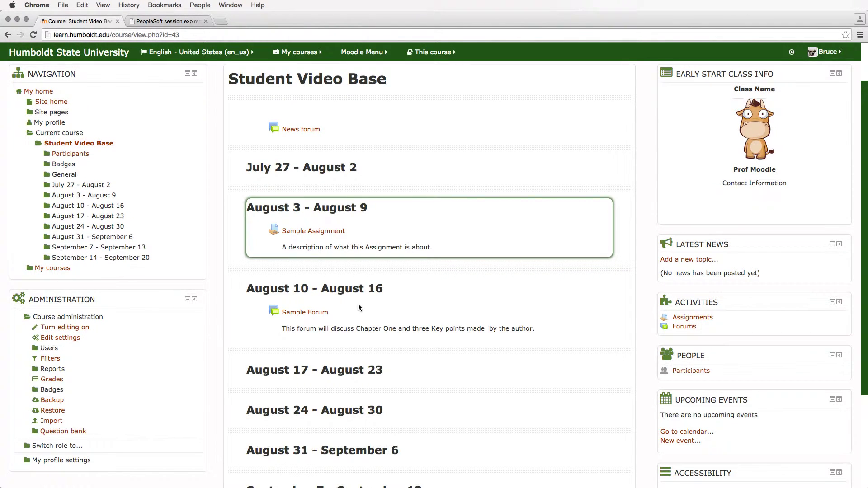
scroll(446, 326, down, 3)
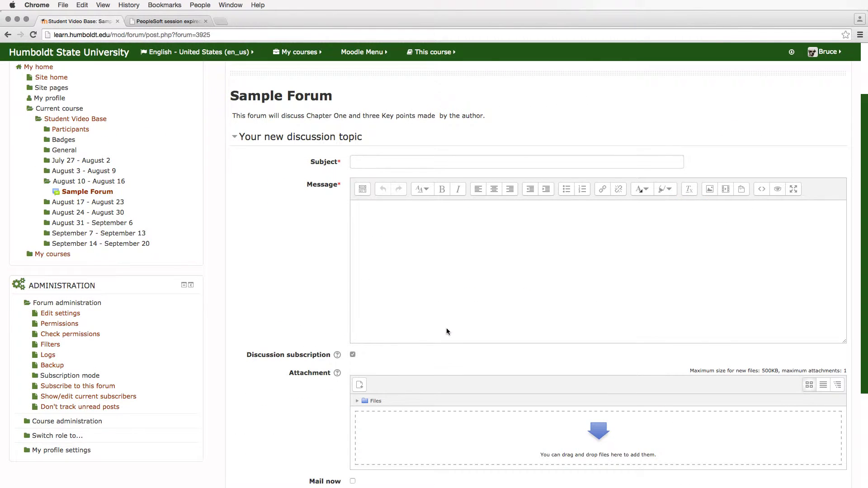
Open the file picker for the new topic's attachment and view the recent files.
scroll(446, 331, down, 1)
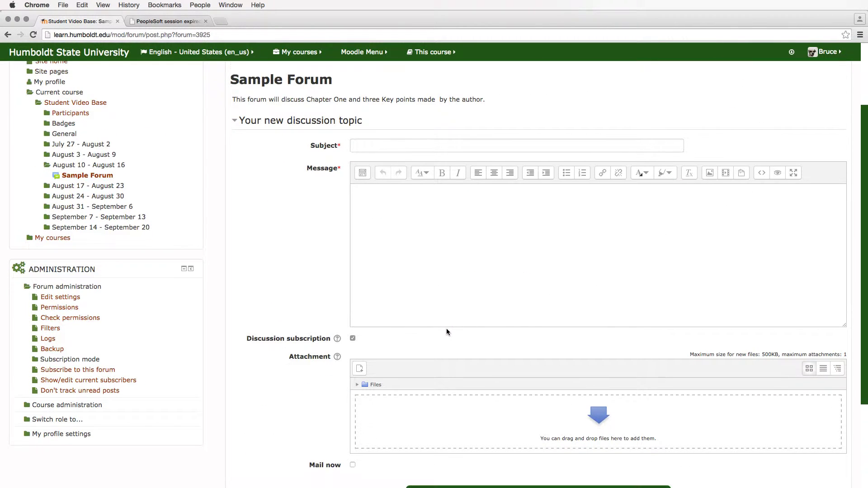
scroll(447, 331, down, 1)
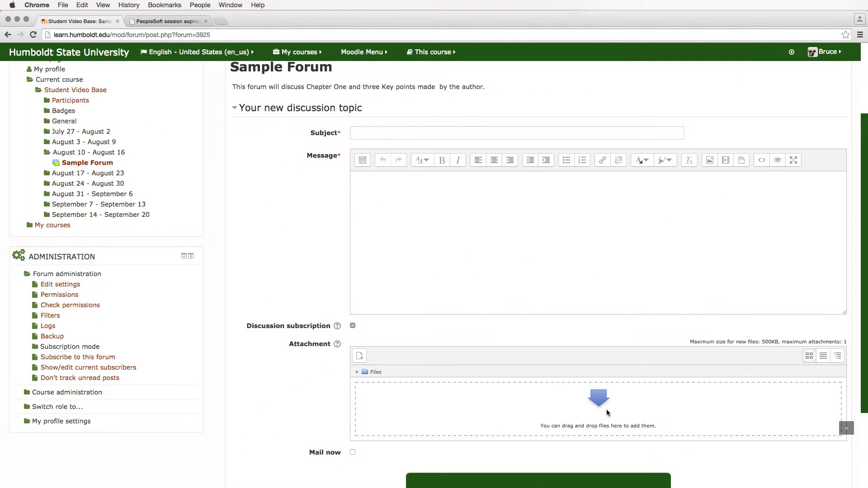
scroll(606, 412, down, 1)
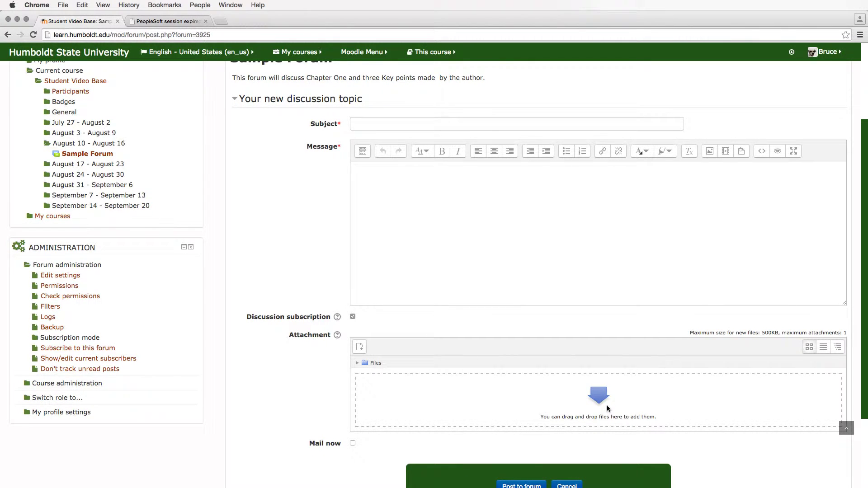
scroll(607, 405, down, 1)
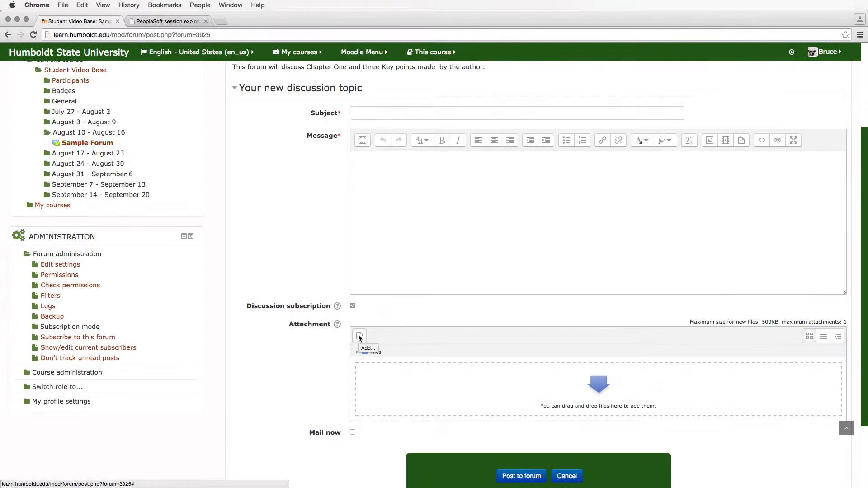
click(359, 337)
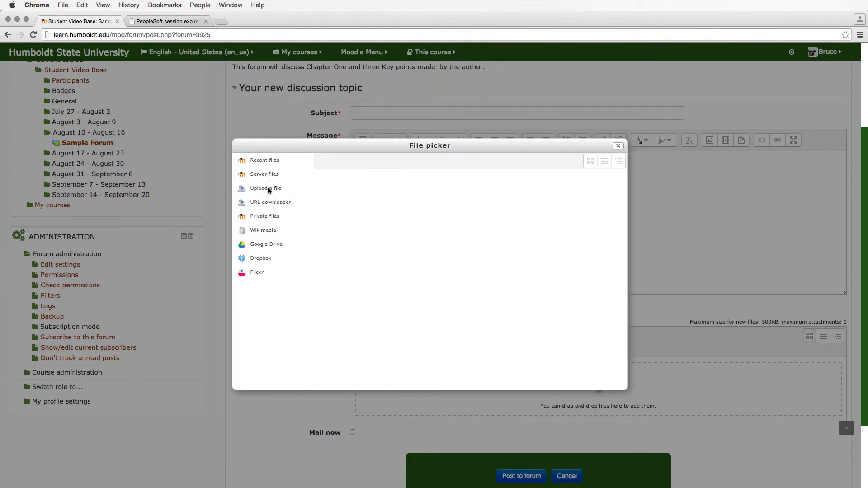
click(266, 161)
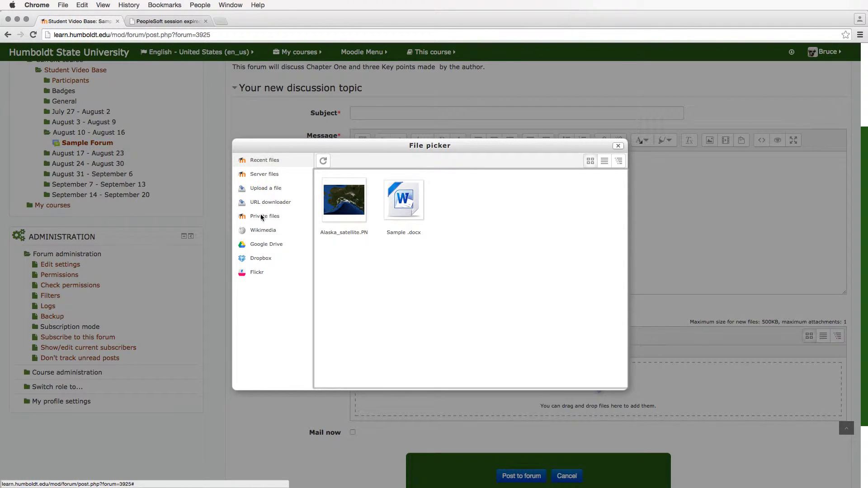
Browse the Desktop for a file to upload, select the screenshot image, and close the file picker without attaching it.
click(260, 190)
click(464, 215)
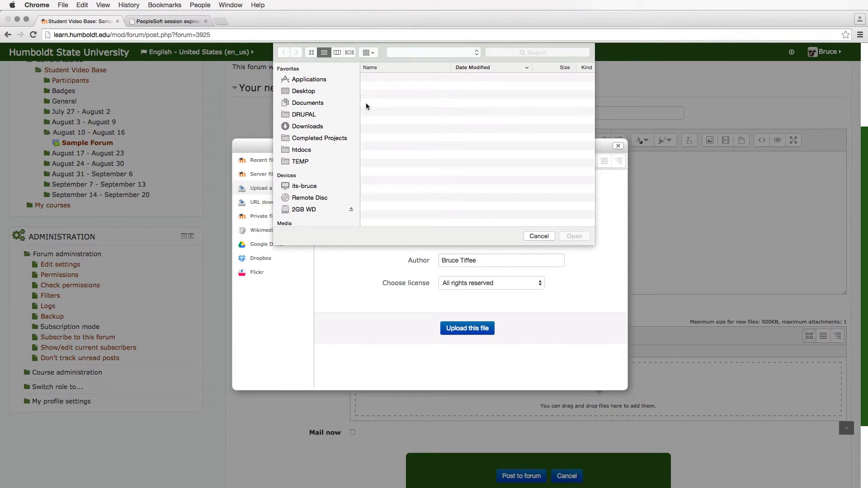
click(323, 91)
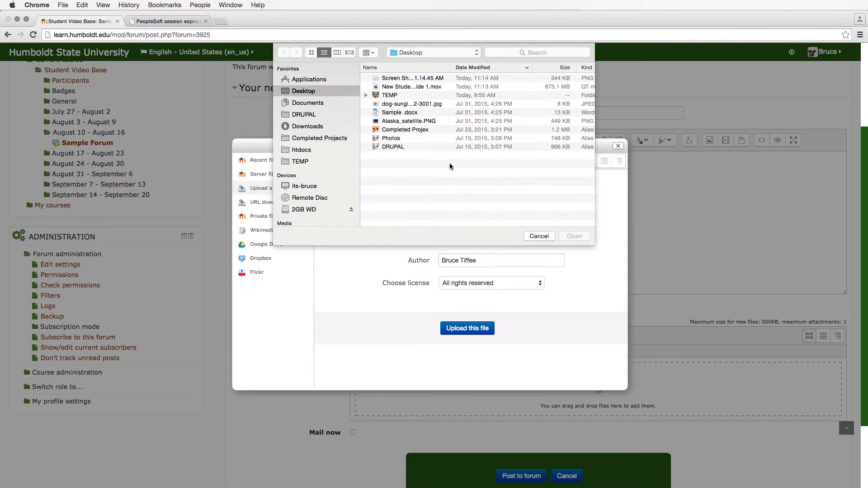
click(435, 79)
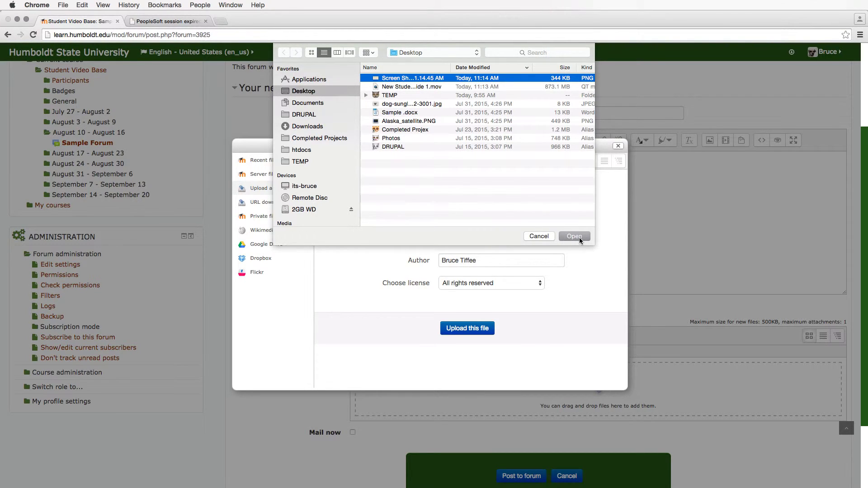
click(543, 237)
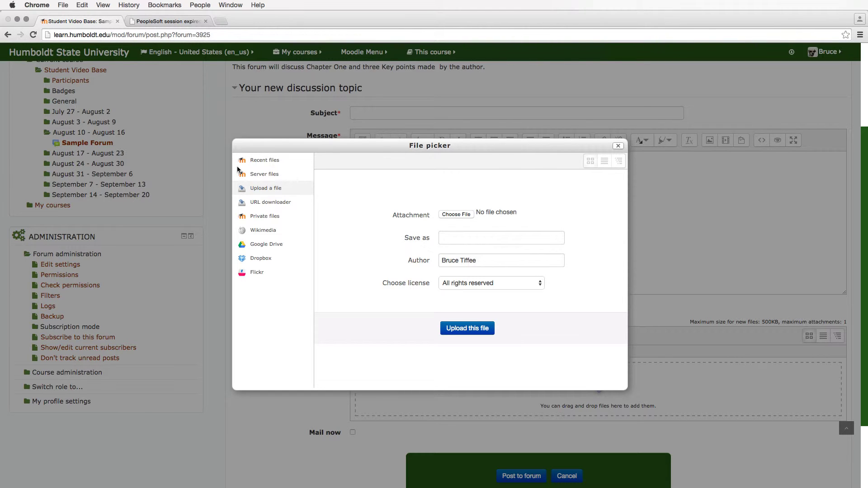
key(Escape)
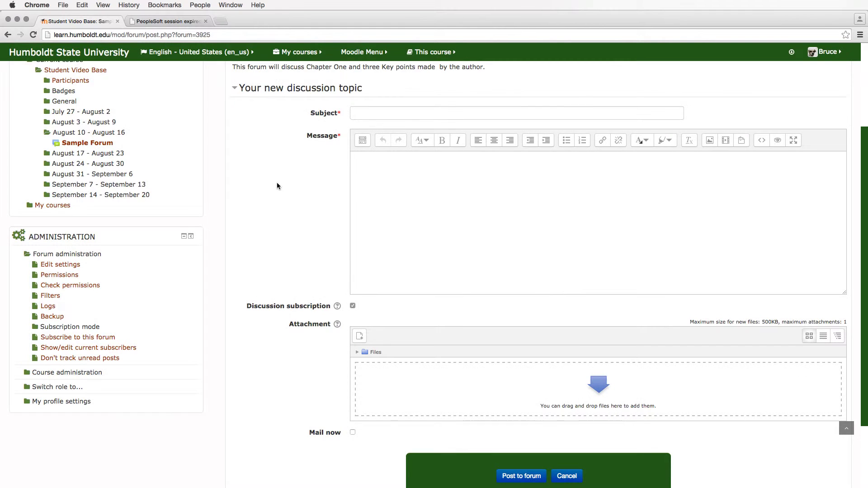
Leave the discussion form for My home, and open the Student Video Base course from the course overview.
scroll(277, 182, up, 5)
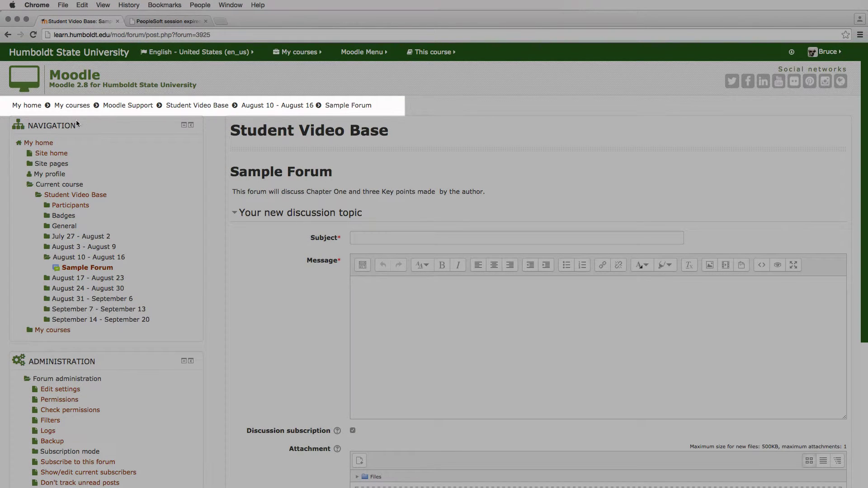
click(34, 106)
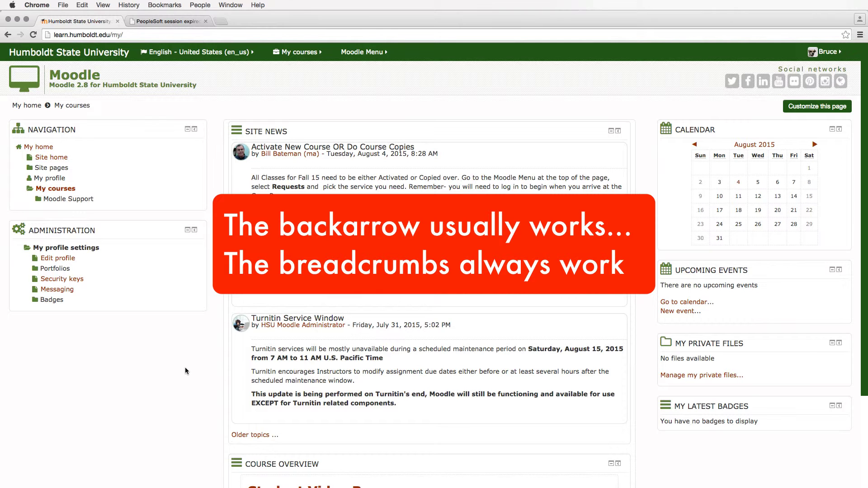
scroll(183, 361, down, 4)
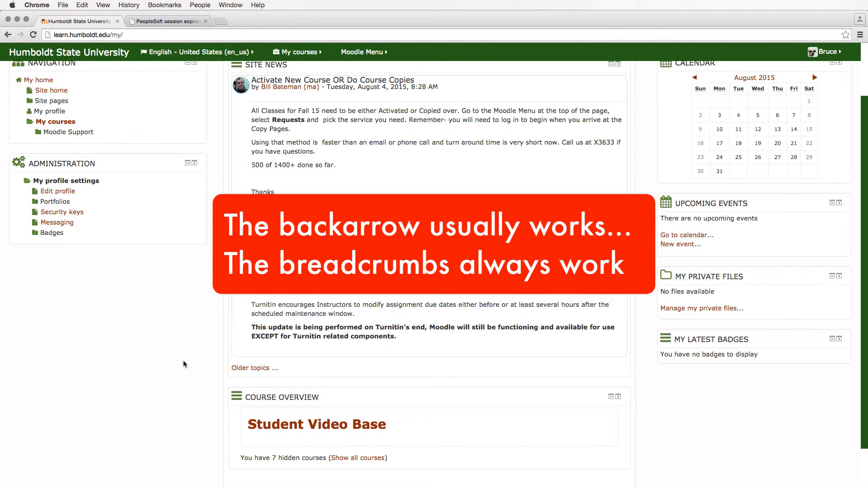
click(284, 416)
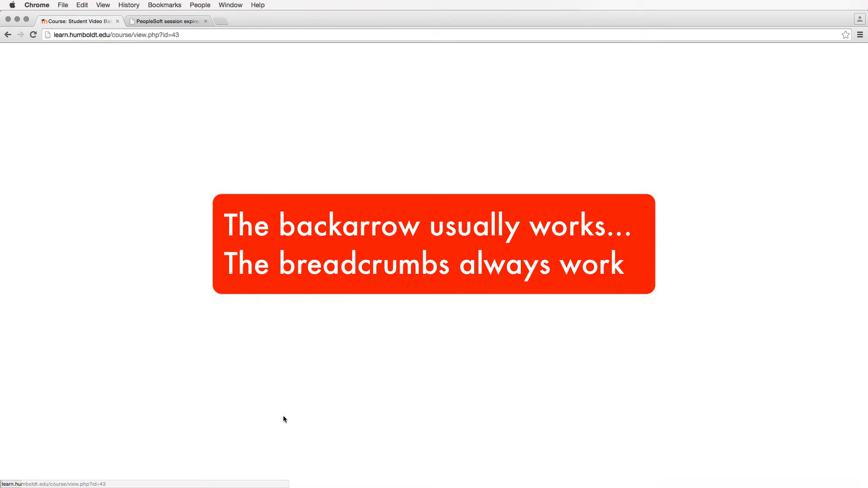
scroll(516, 350, down, 1)
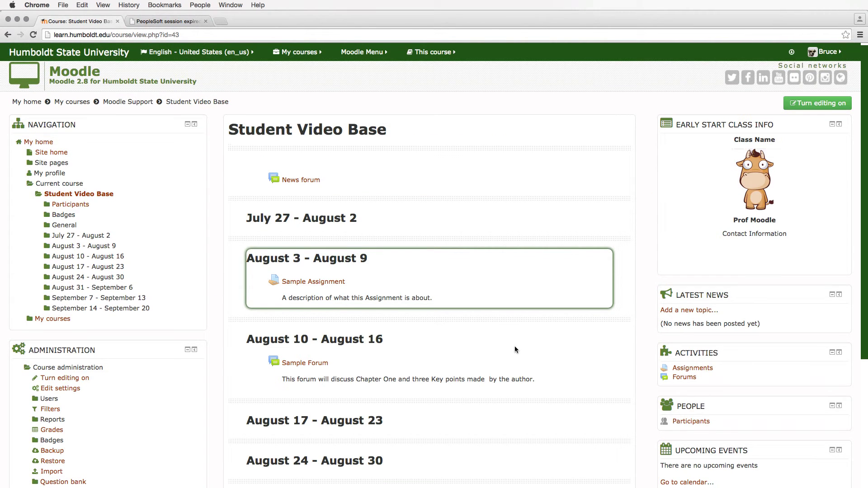
scroll(515, 349, down, 1)
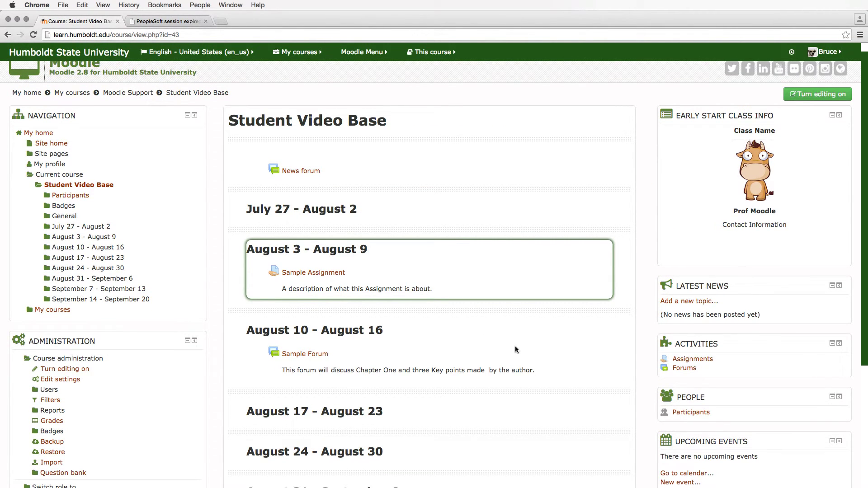